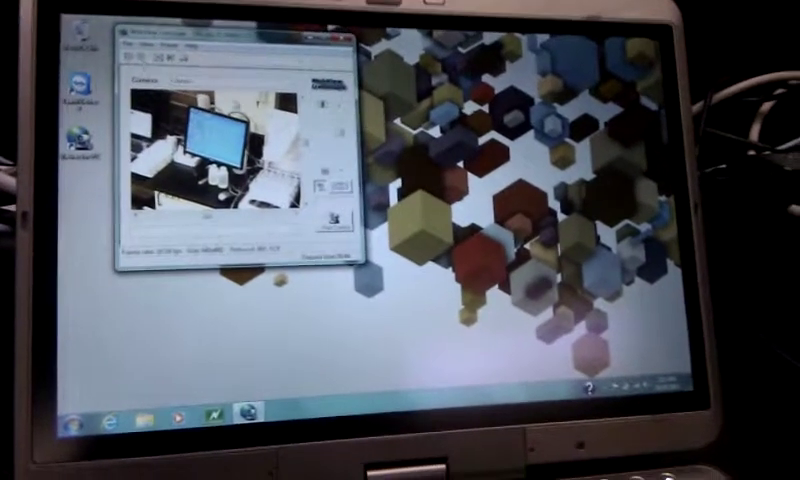
# Step: Take control of the lab camera and switch its live feed to full-screen
pyautogui.click(338, 226)
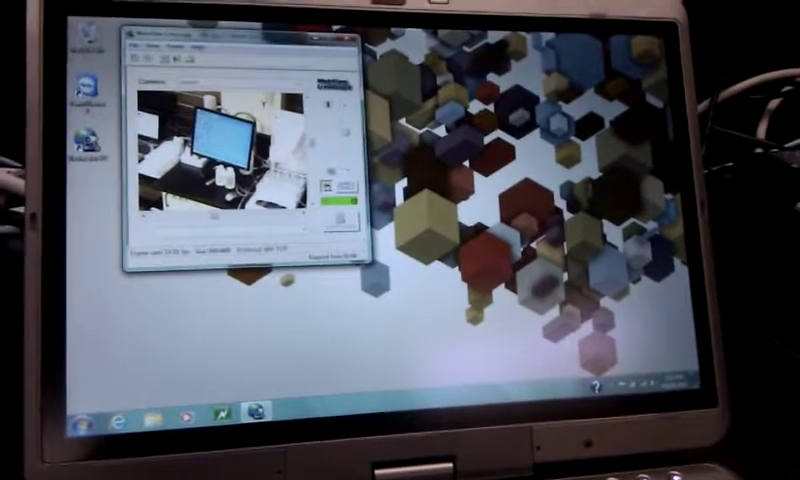
pyautogui.click(161, 53)
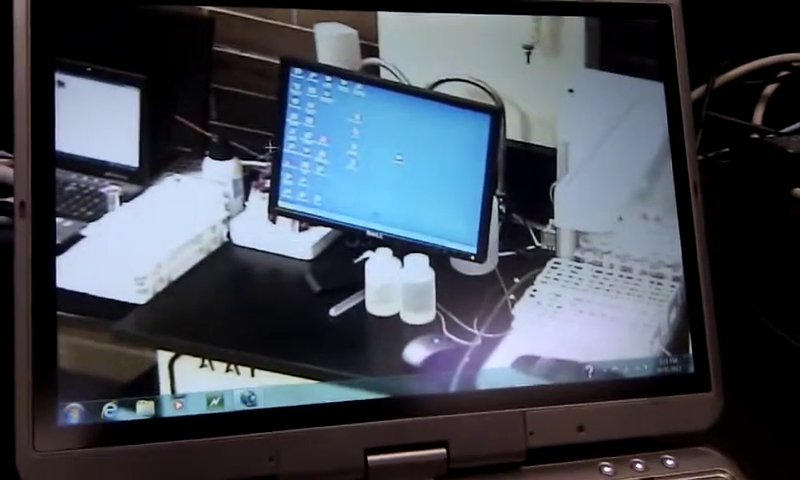